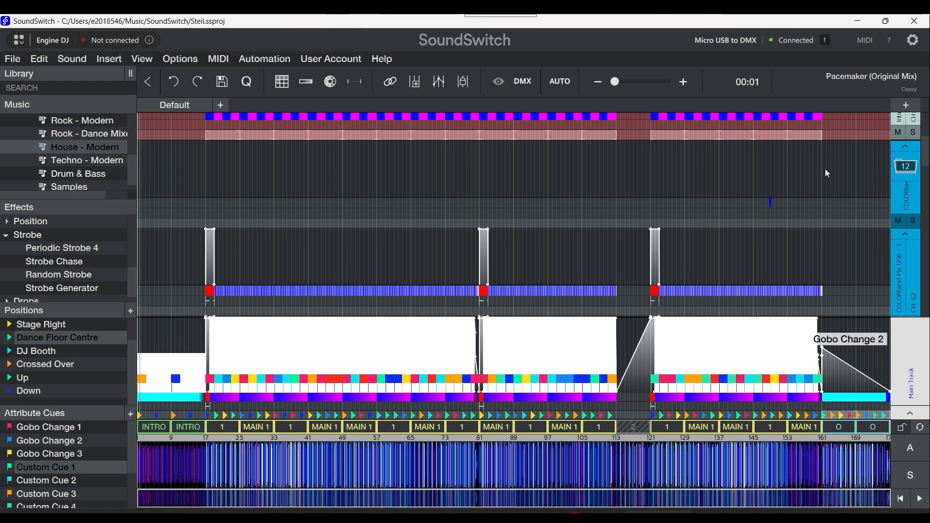
# Step: Open the settings of static look 1 for editing and name it Early White
pyautogui.click(865, 40)
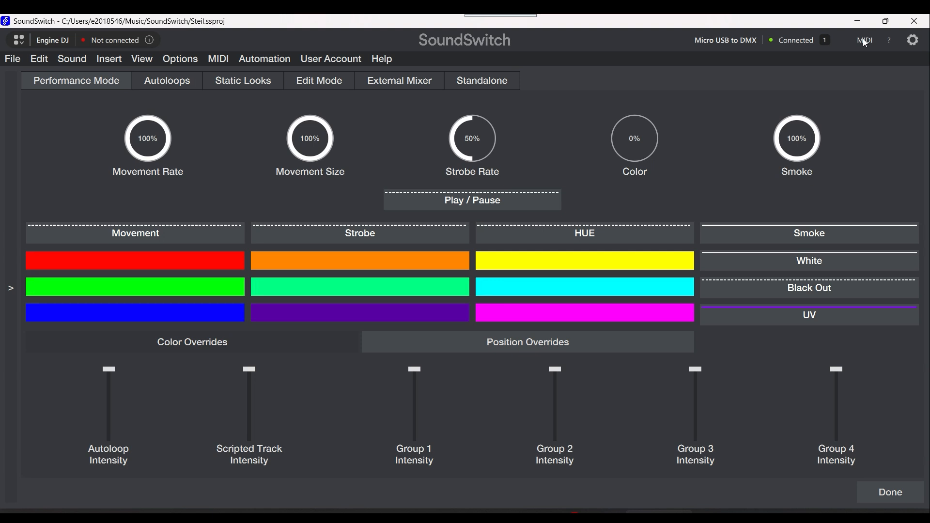
pyautogui.click(243, 80)
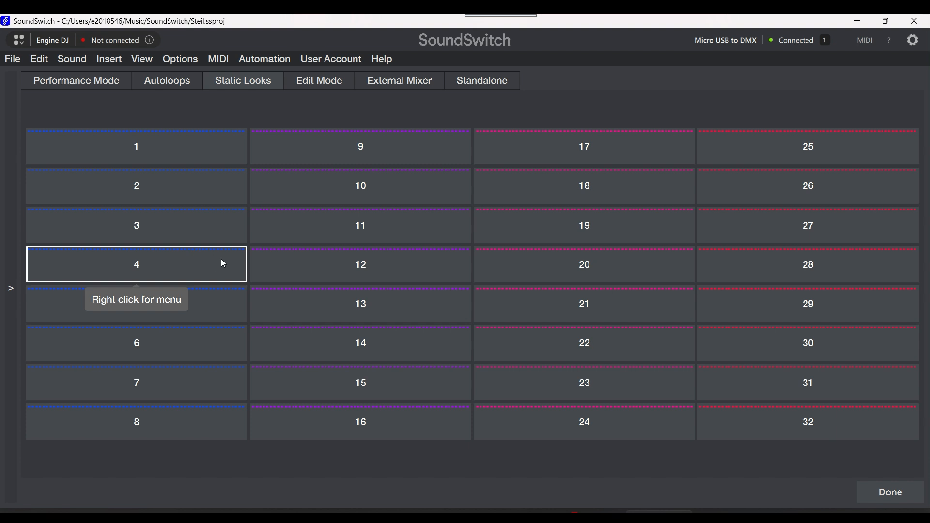
pyautogui.rightClick(118, 156)
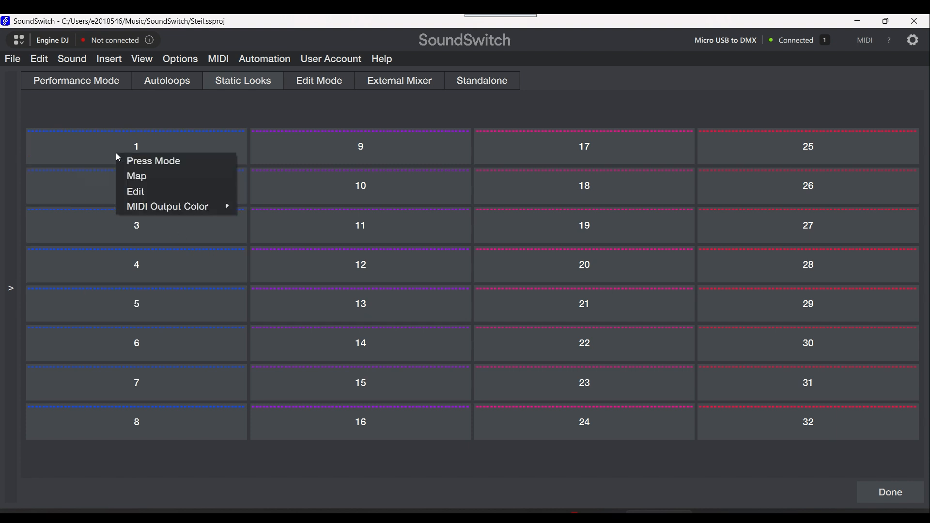
pyautogui.click(143, 192)
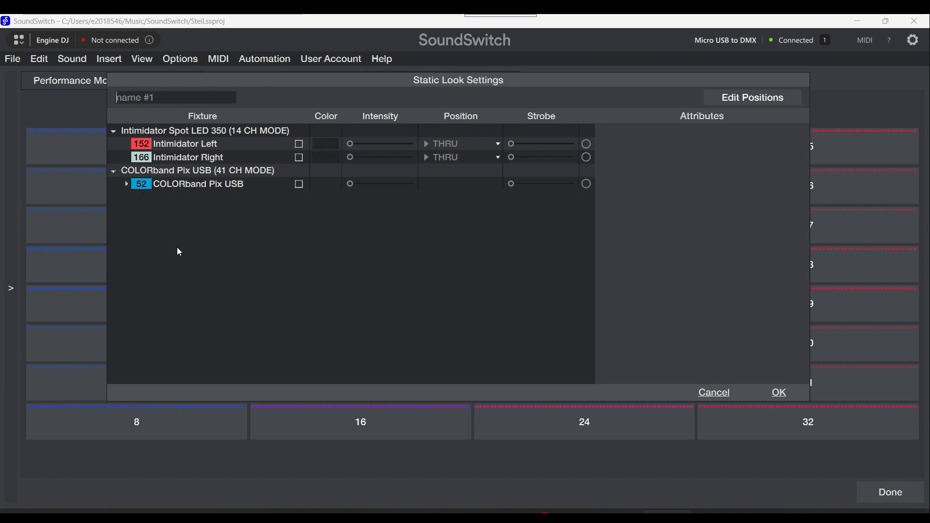
pyautogui.write('Early')
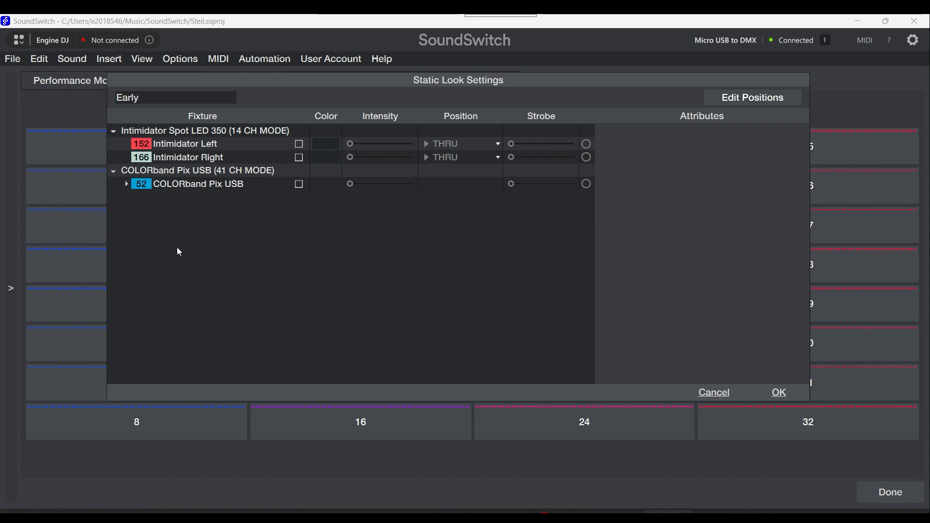
pyautogui.write(' White')
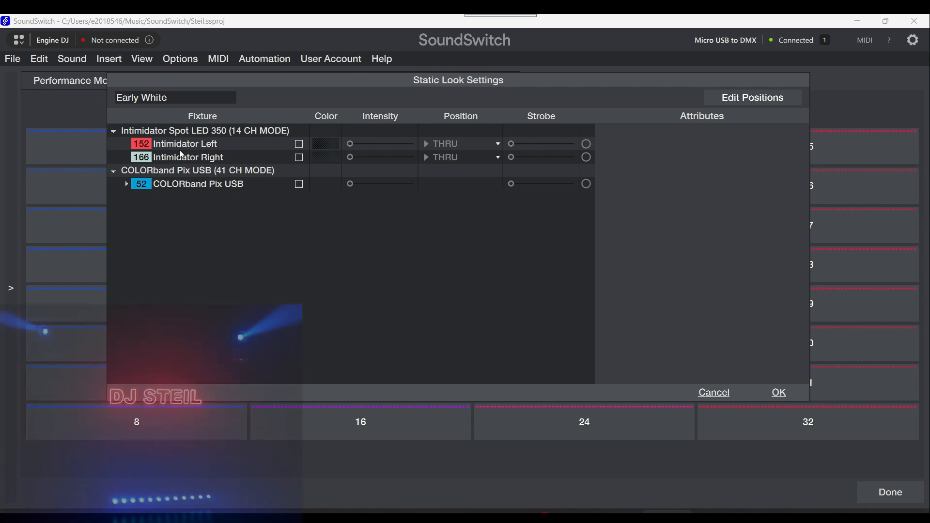
# Step: Expand the COLORband Pix USB fixture into its individual pixels and select the whole bar
pyautogui.click(166, 184)
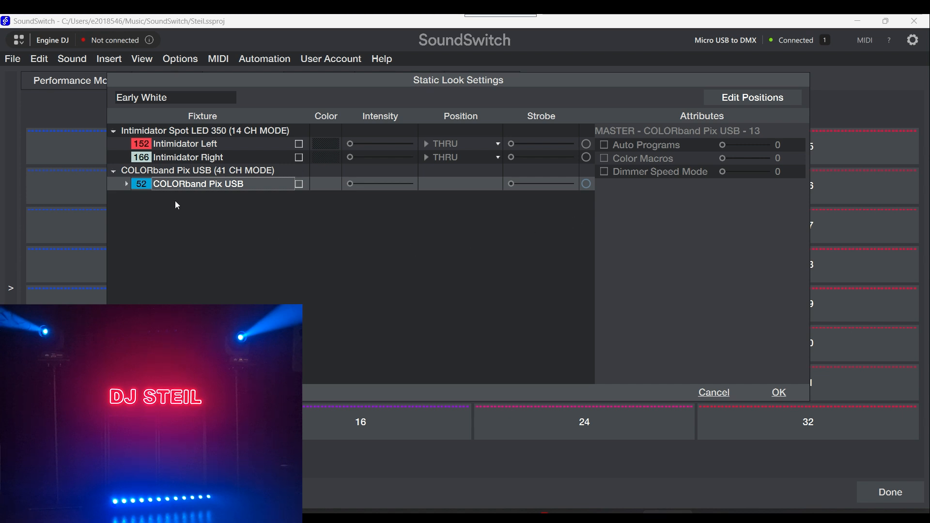
pyautogui.click(126, 184)
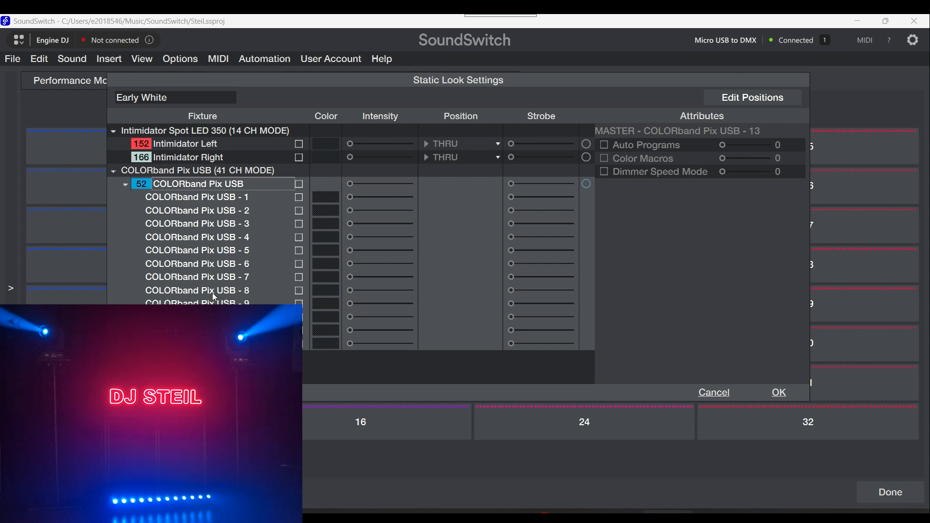
pyautogui.click(213, 343)
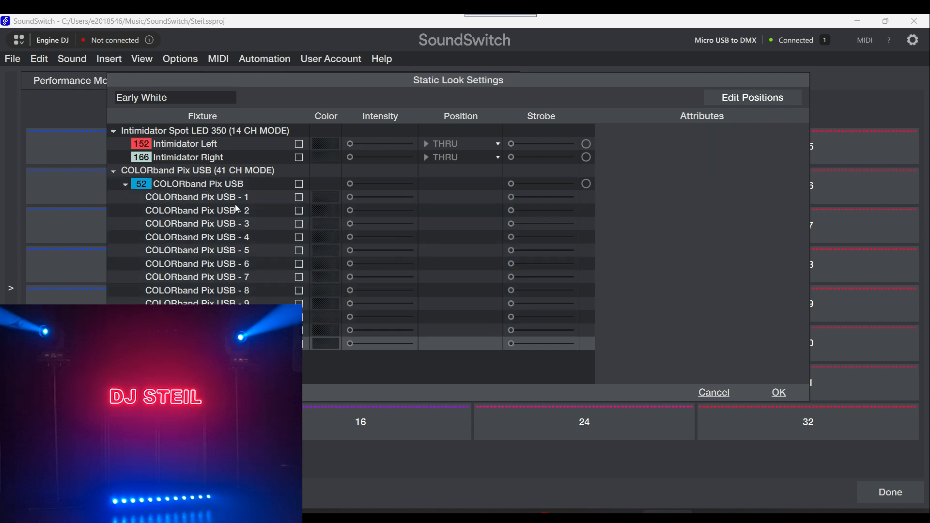
pyautogui.click(238, 187)
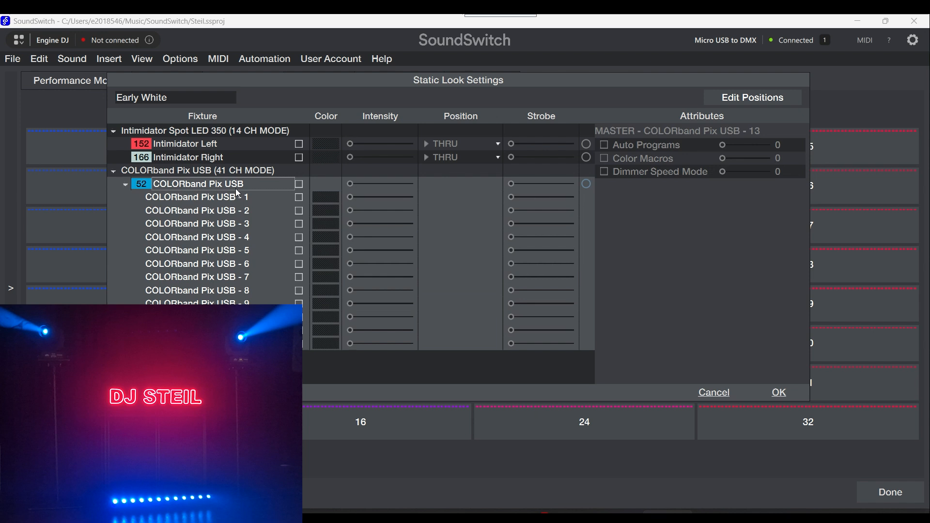
# Step: Try selecting single COLORband Pix USB pixels as well as the whole bar
pyautogui.click(247, 248)
pyautogui.click(233, 278)
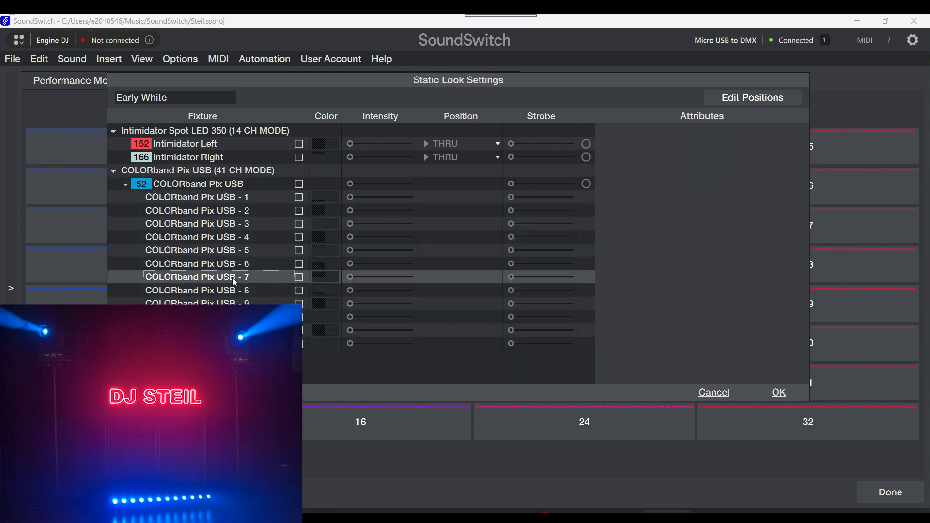
pyautogui.click(232, 233)
pyautogui.click(236, 186)
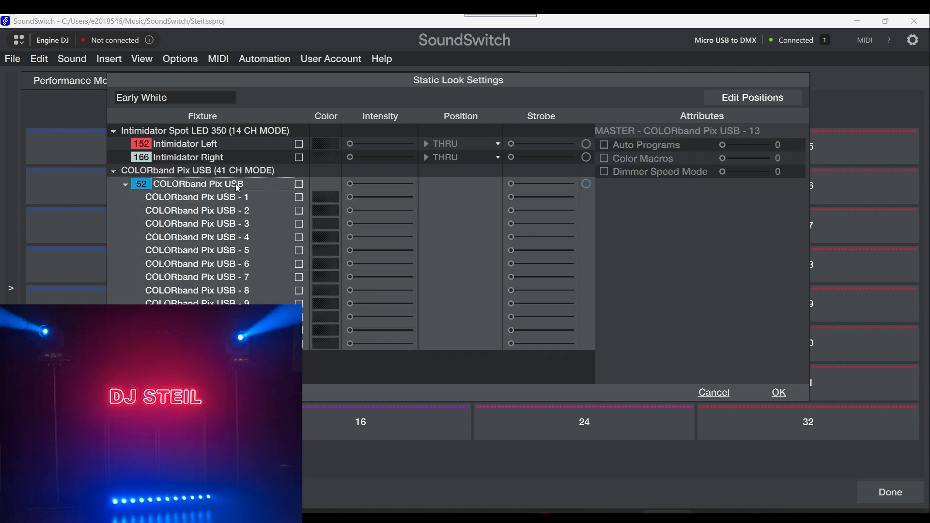
pyautogui.click(236, 195)
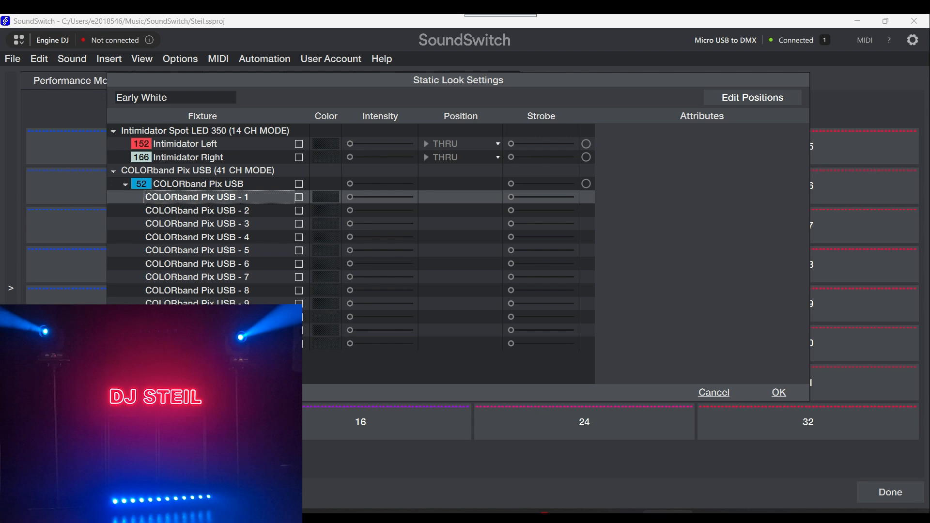
pyautogui.keyDown('shift'); pyautogui.click(236, 343); pyautogui.keyUp('shift')
# Step: Try selecting every other COLORband Pix USB pixel, from 2 through 12
pyautogui.click(220, 211)
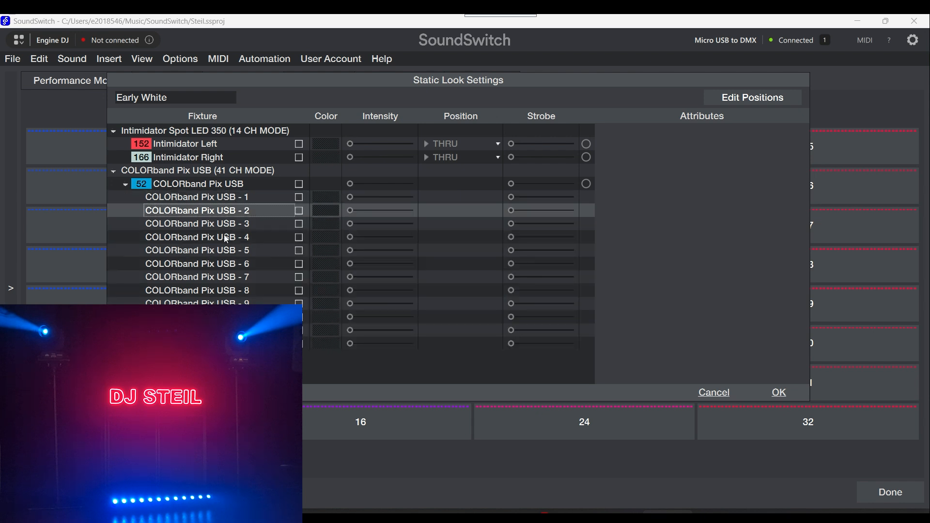
pyautogui.keyDown('ctrl'); pyautogui.click(224, 235); pyautogui.keyUp('ctrl')
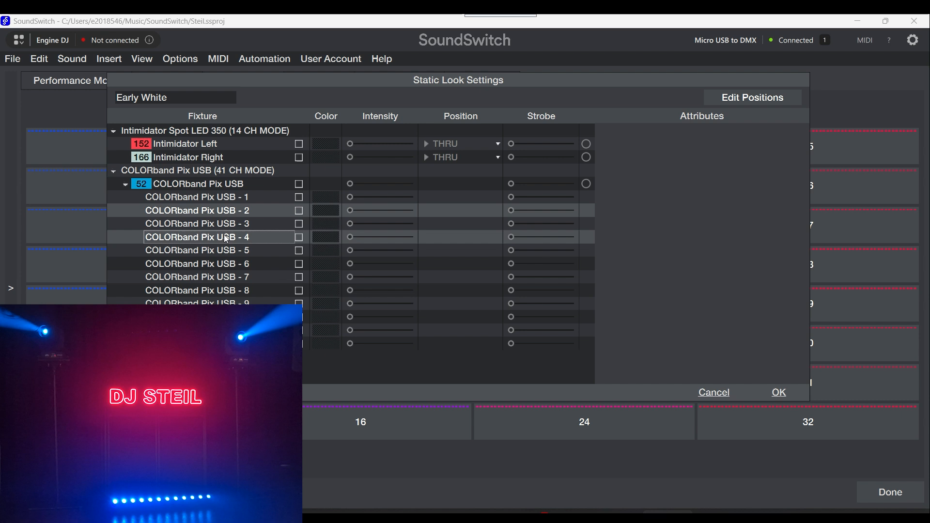
pyautogui.keyDown('ctrl'); pyautogui.click(223, 264); pyautogui.keyUp('ctrl')
pyautogui.keyDown('ctrl'); pyautogui.click(222, 291); pyautogui.keyUp('ctrl')
pyautogui.keyDown('ctrl'); pyautogui.click(223, 316); pyautogui.keyUp('ctrl')
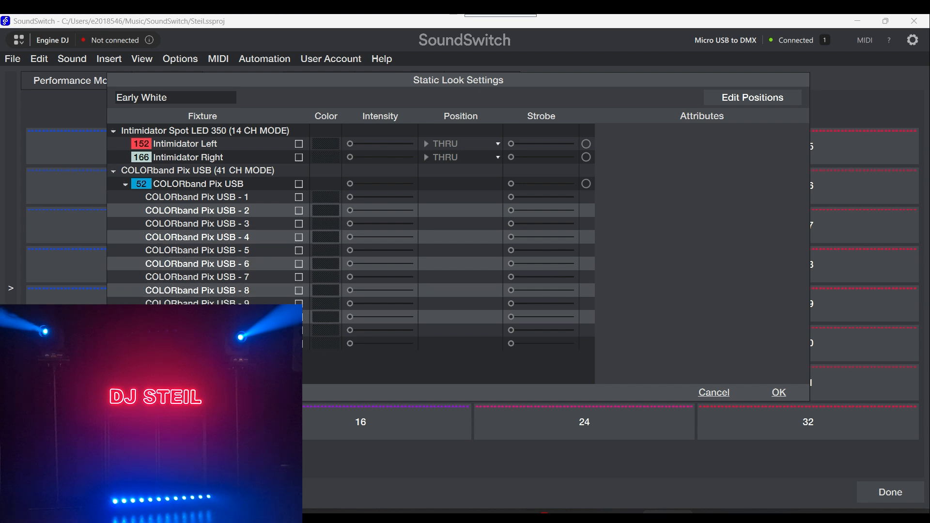
pyautogui.keyDown('ctrl'); pyautogui.click(223, 343); pyautogui.keyUp('ctrl')
pyautogui.click(245, 198)
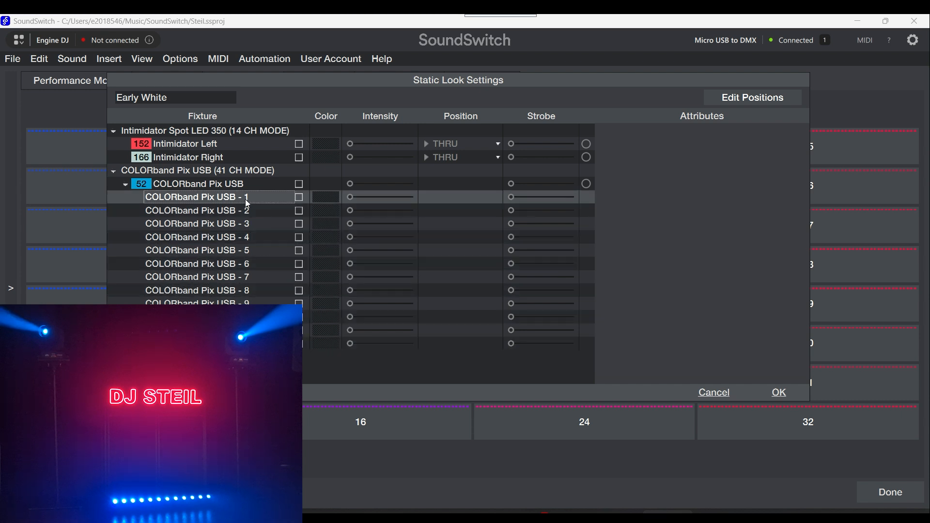
# Step: Enable the whole COLORband Pix USB bar with a near-white color (R 249, G 249, B 253) at full intensity
pyautogui.click(248, 186)
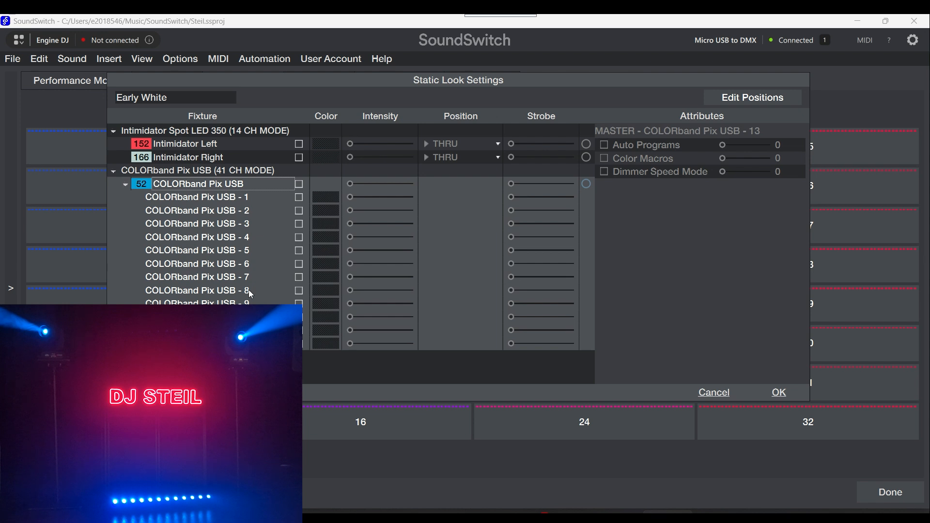
pyautogui.click(299, 185)
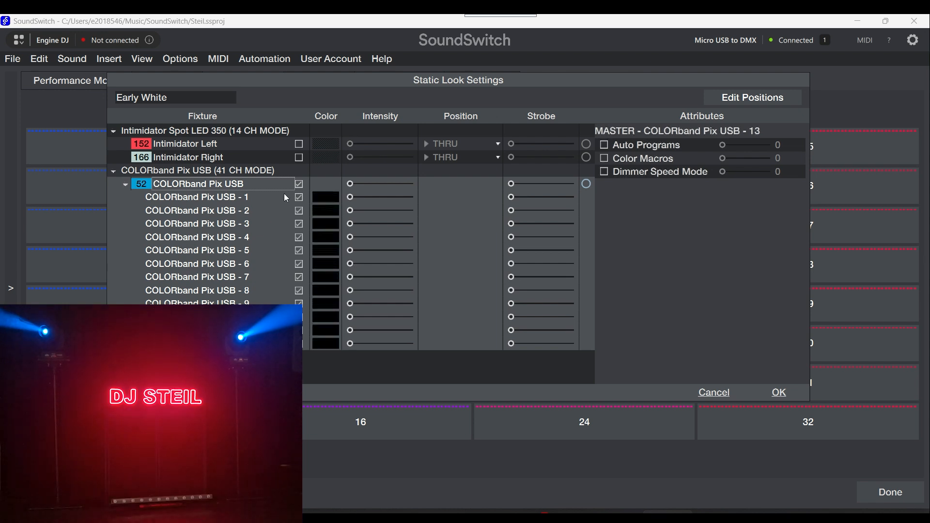
pyautogui.click(325, 202)
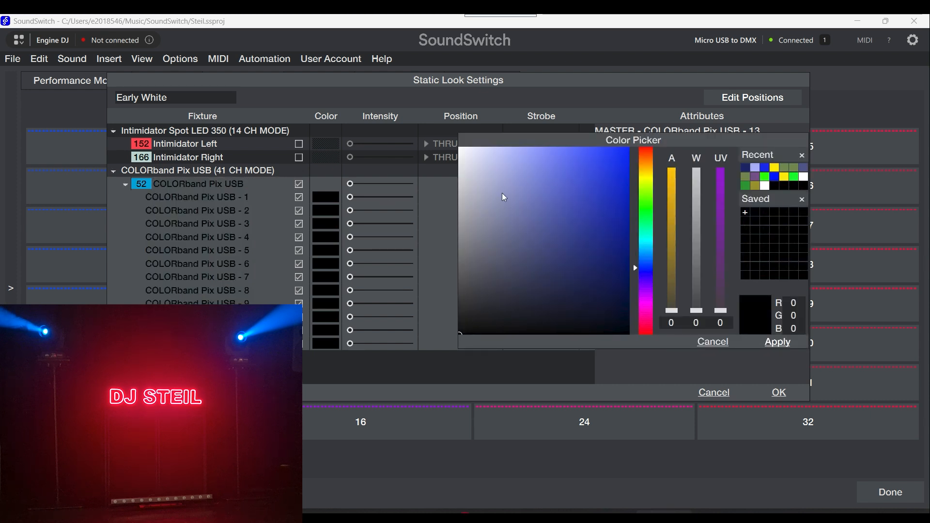
pyautogui.moveTo(504, 197); pyautogui.dragTo(463, 153)
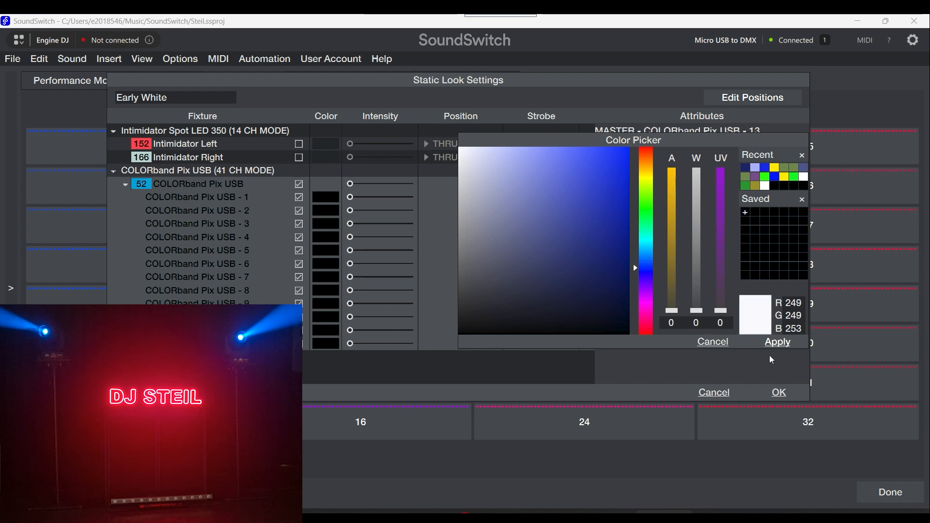
pyautogui.click(778, 344)
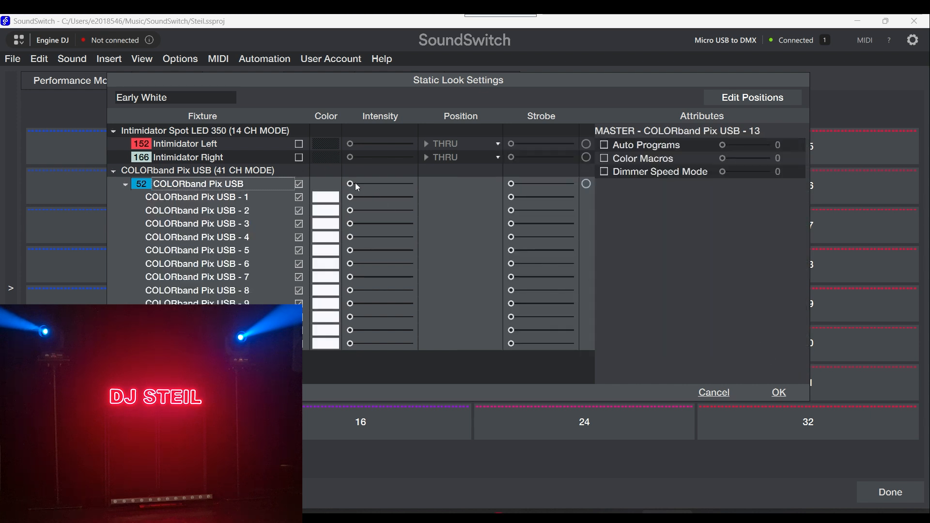
pyautogui.moveTo(351, 183); pyautogui.dragTo(418, 188)
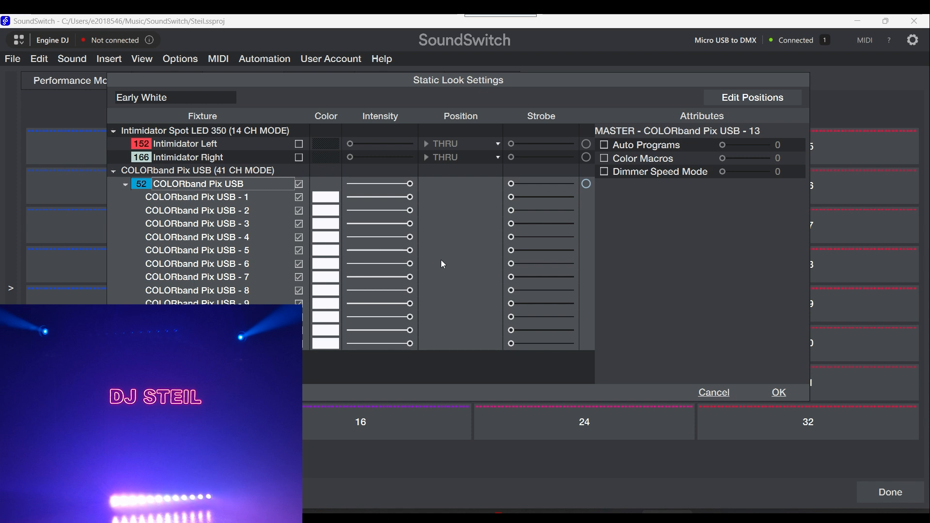
# Step: Enable Intimidator Left and Intimidator Right together with pure white (R 255, G 255, B 255) at full intensity
pyautogui.click(197, 145)
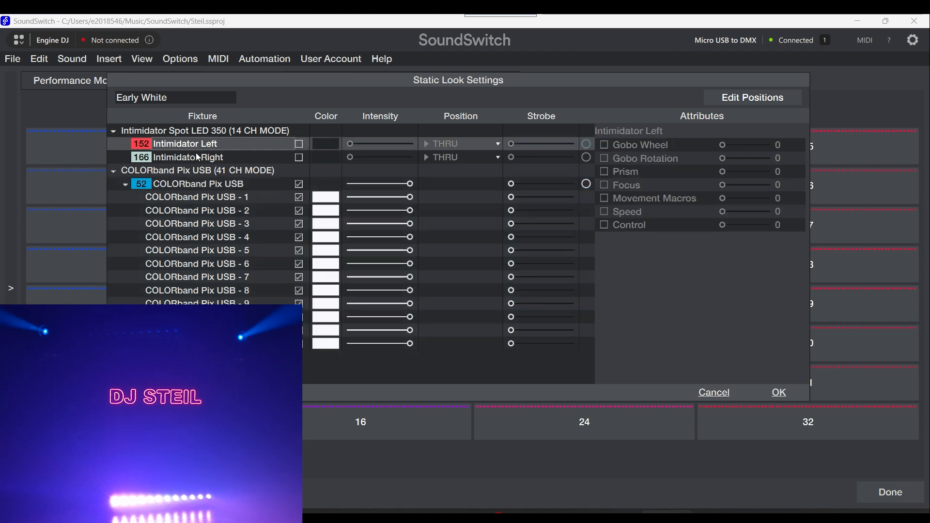
pyautogui.keyDown('ctrl'); pyautogui.click(197, 156); pyautogui.keyUp('ctrl')
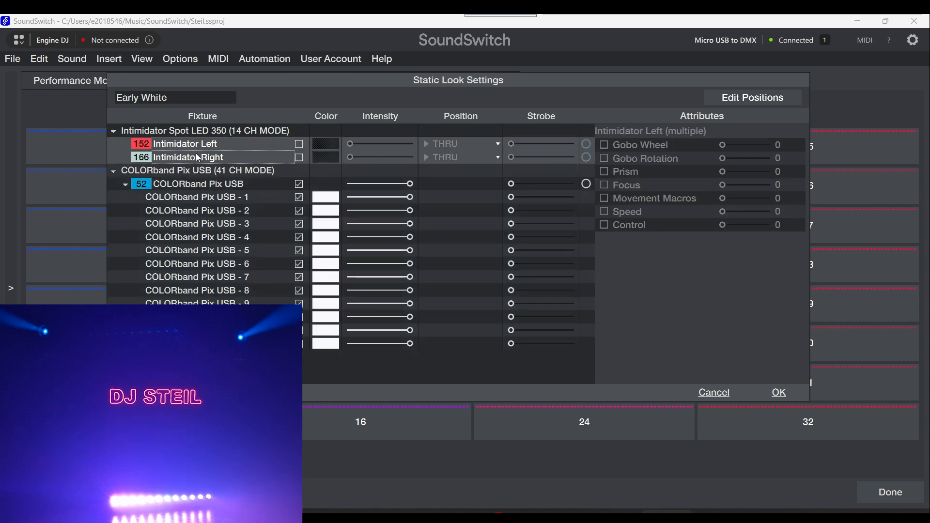
pyautogui.click(299, 145)
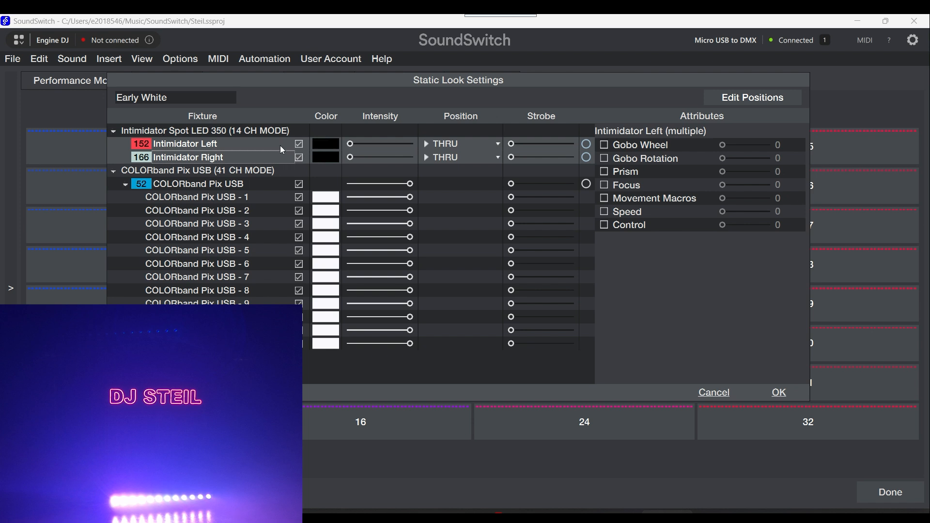
pyautogui.click(333, 149)
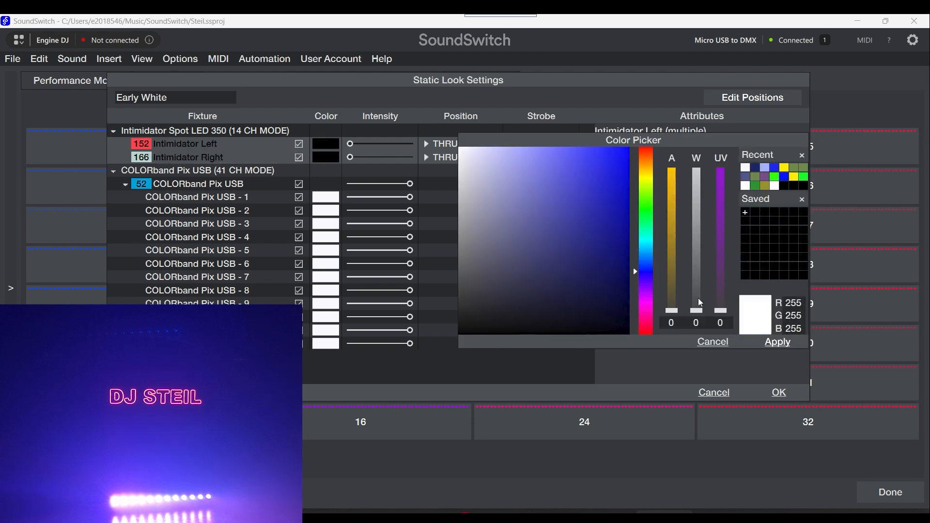
pyautogui.click(777, 342)
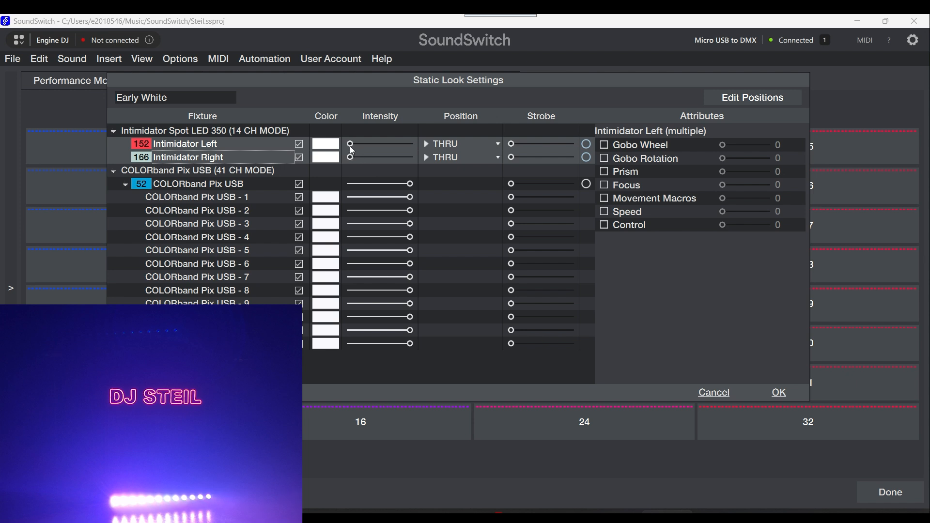
pyautogui.moveTo(350, 157); pyautogui.dragTo(415, 149)
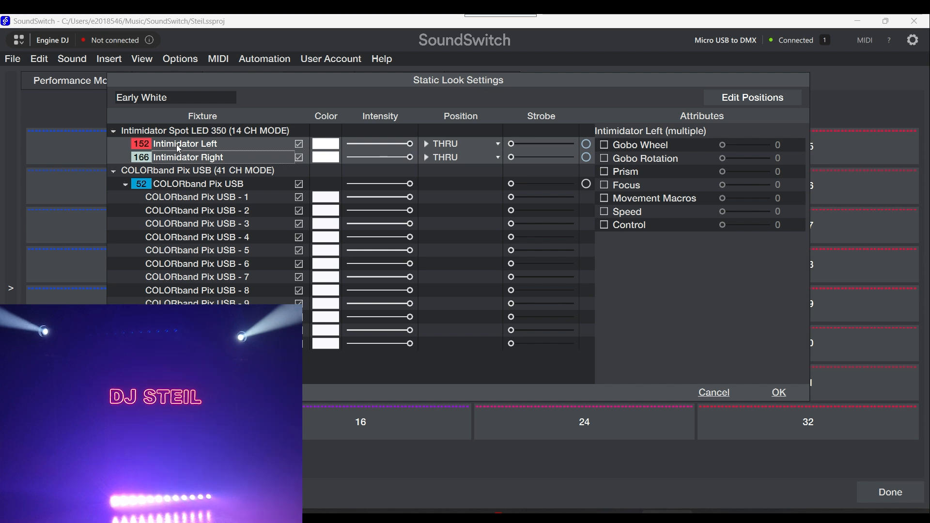
# Step: Enable the Gobo Wheel attribute at 0 for both Intimidators and set their position to Down
pyautogui.click(605, 146)
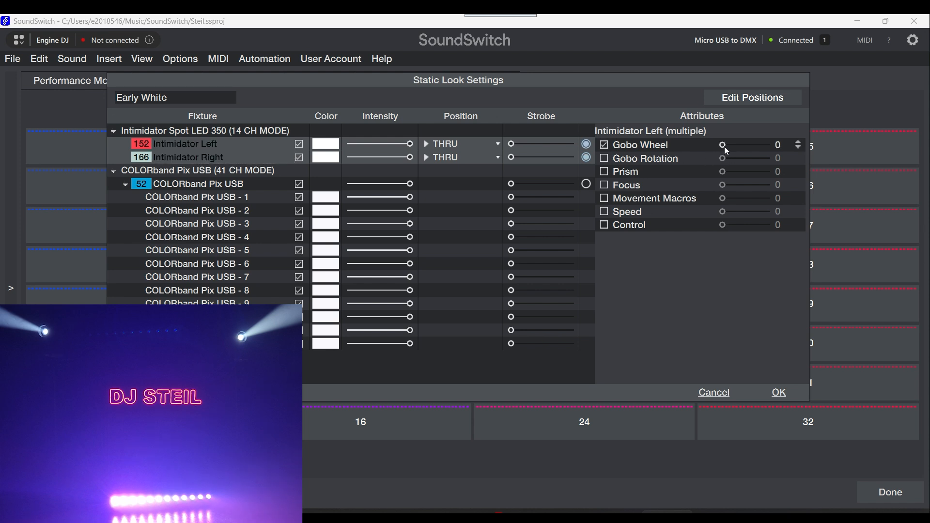
pyautogui.moveTo(725, 147); pyautogui.dragTo(721, 145)
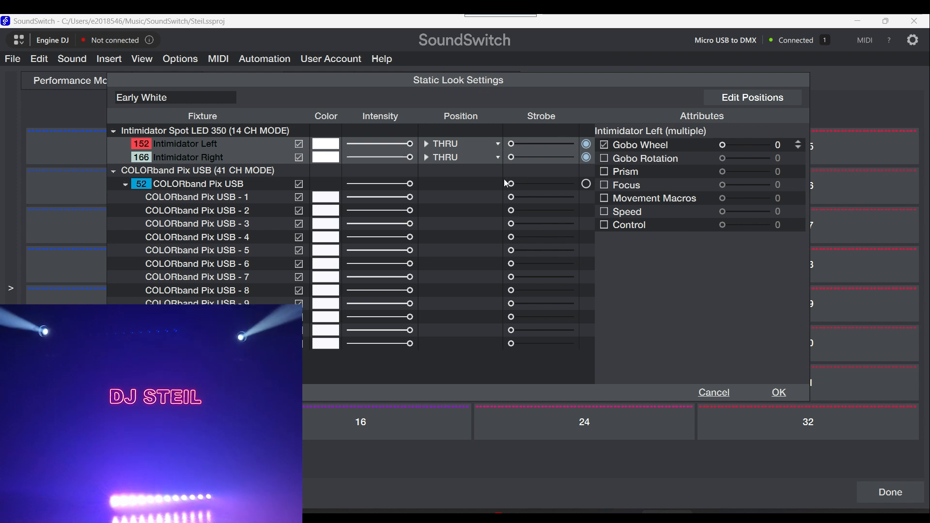
pyautogui.click(497, 143)
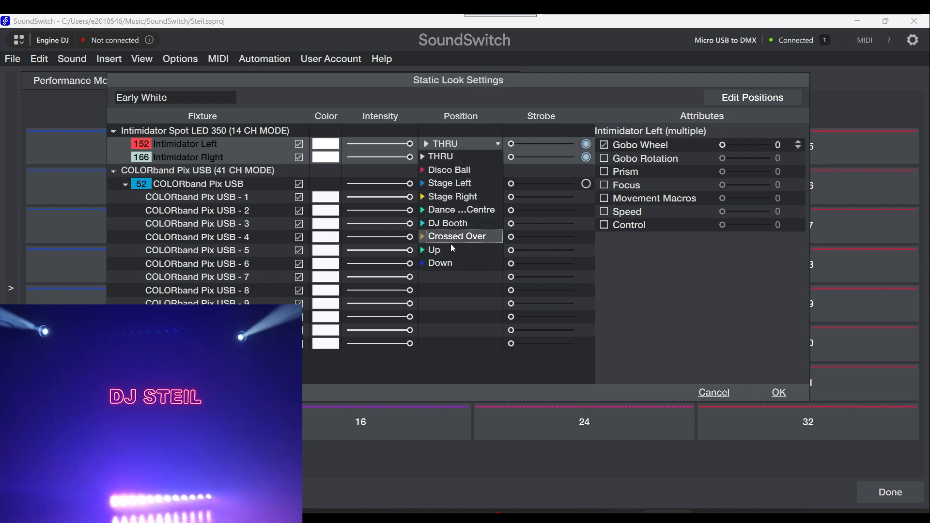
pyautogui.click(447, 262)
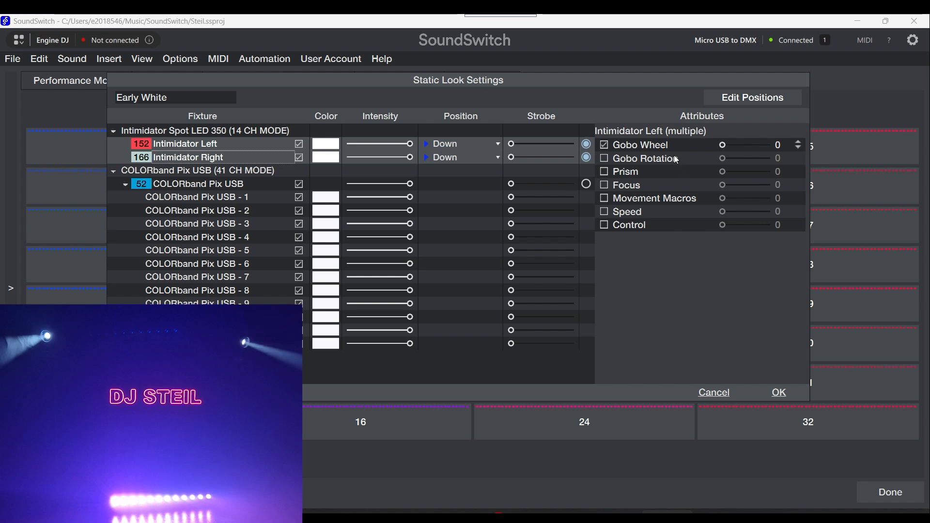
# Step: Check each Intimidator's attributes, save the Early White static look and trigger it
pyautogui.click(226, 142)
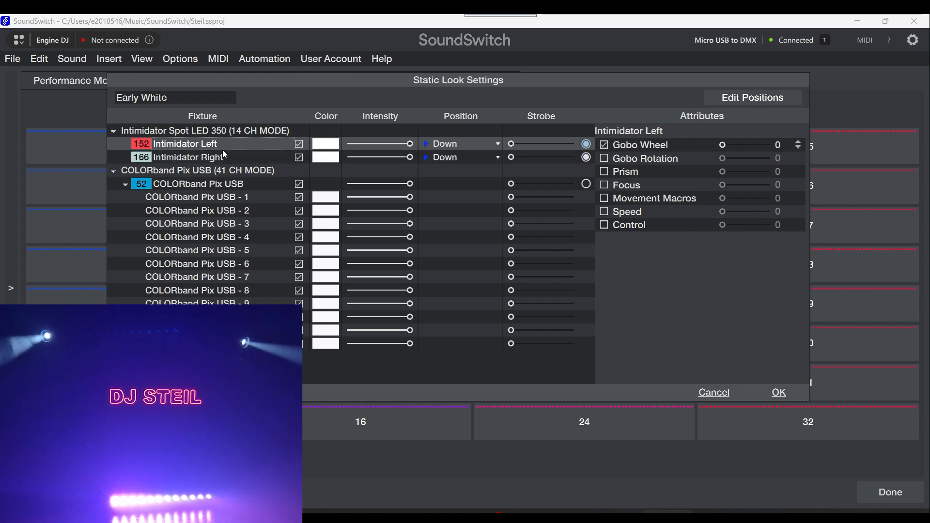
pyautogui.click(216, 157)
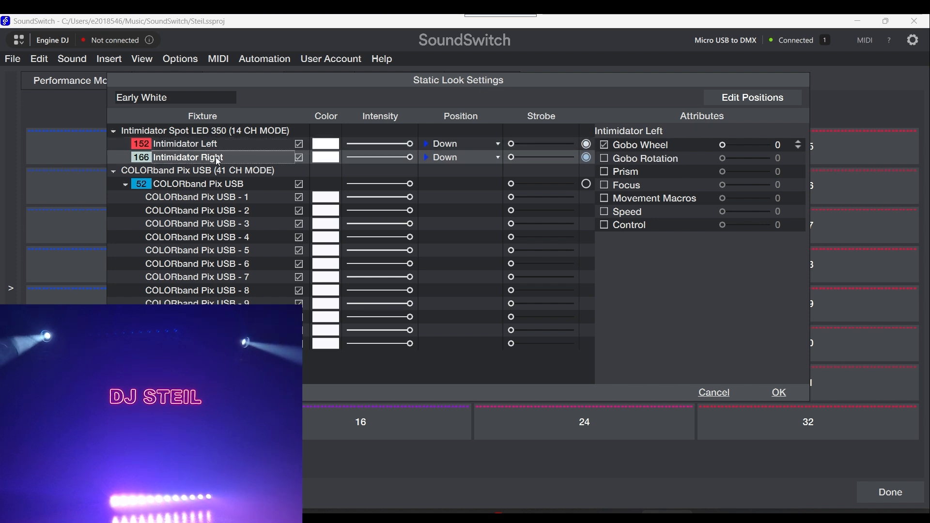
pyautogui.click(780, 393)
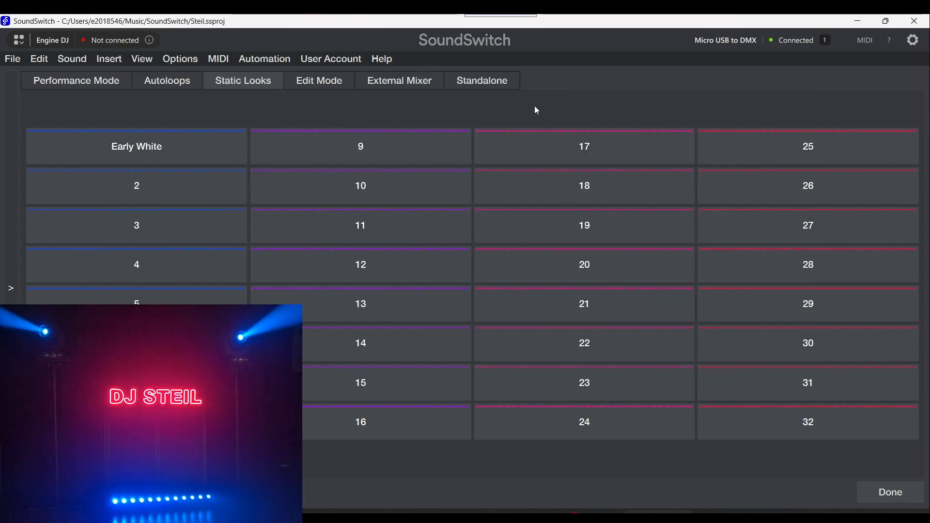
pyautogui.click(200, 150)
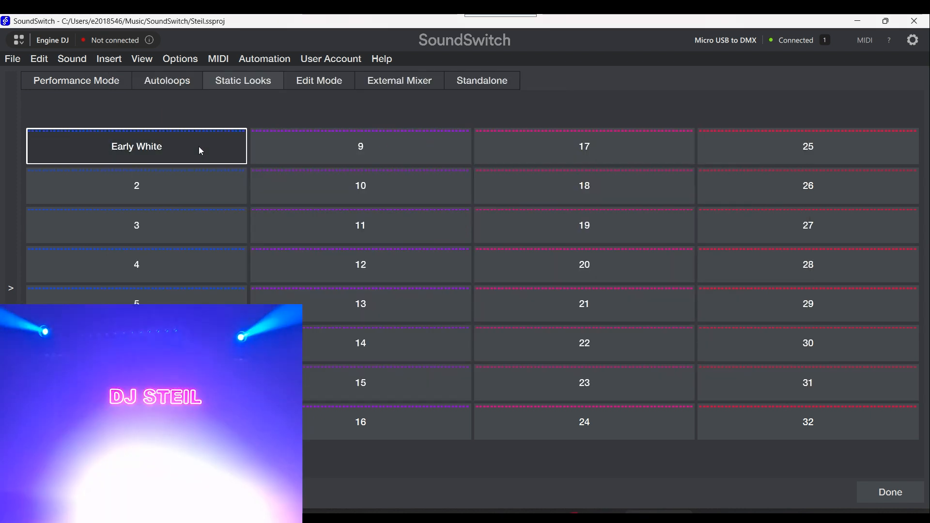